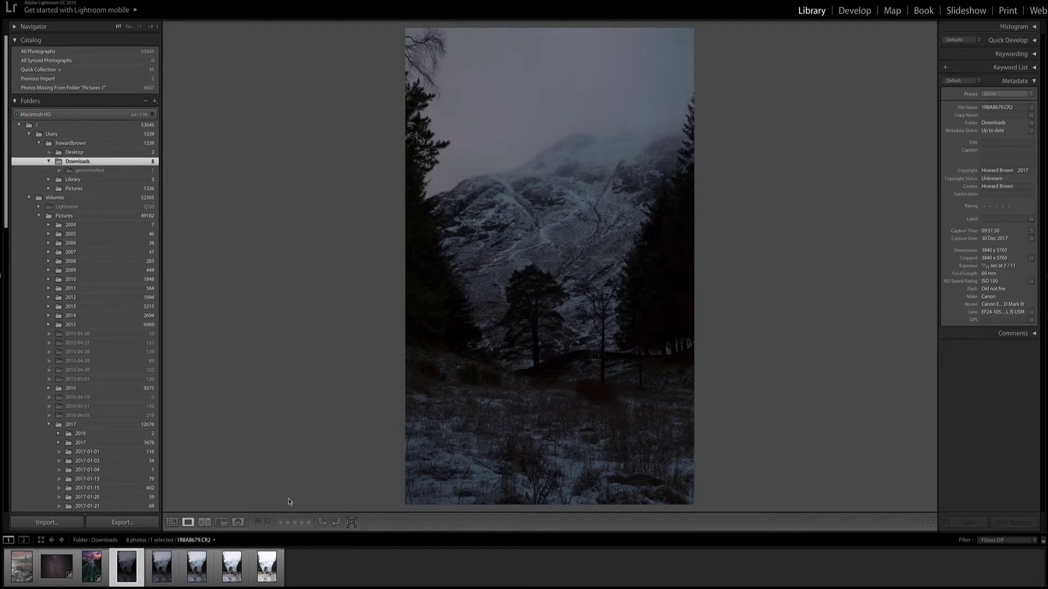
# Select the five bracketed snowy mountain exposures in Develop and bring up the Photo Merge menu
pyautogui.keyDown('shift'); pyautogui.click(265, 577); pyautogui.keyUp('shift')
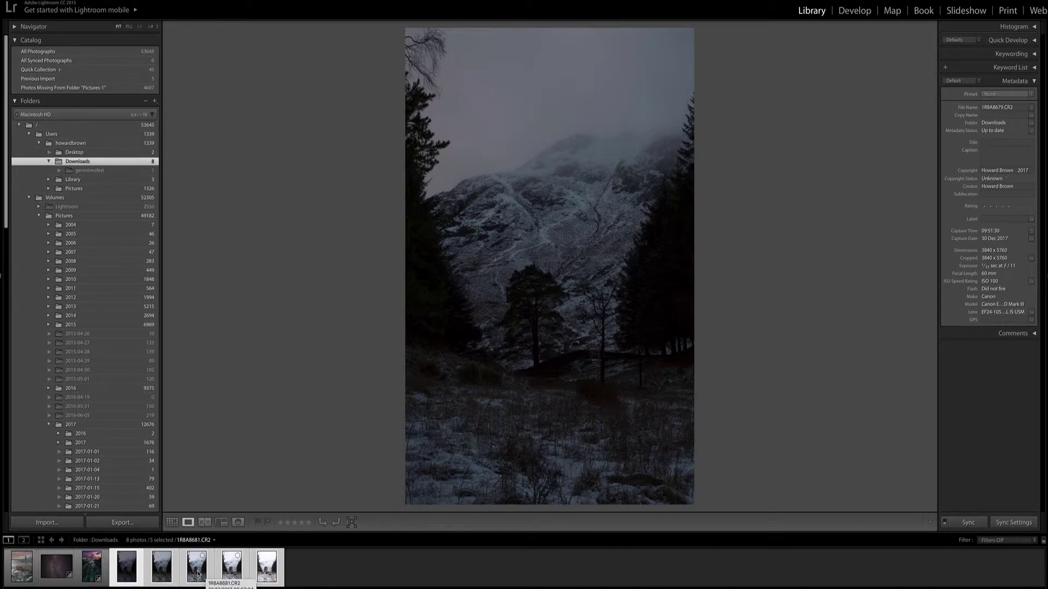
pyautogui.click(854, 12)
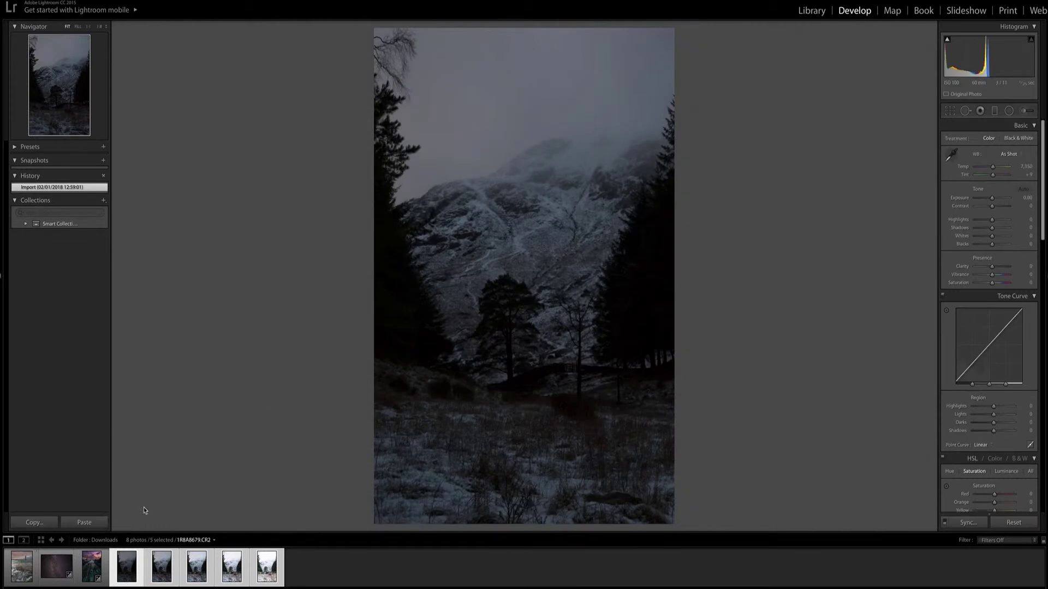
pyautogui.rightClick(521, 279)
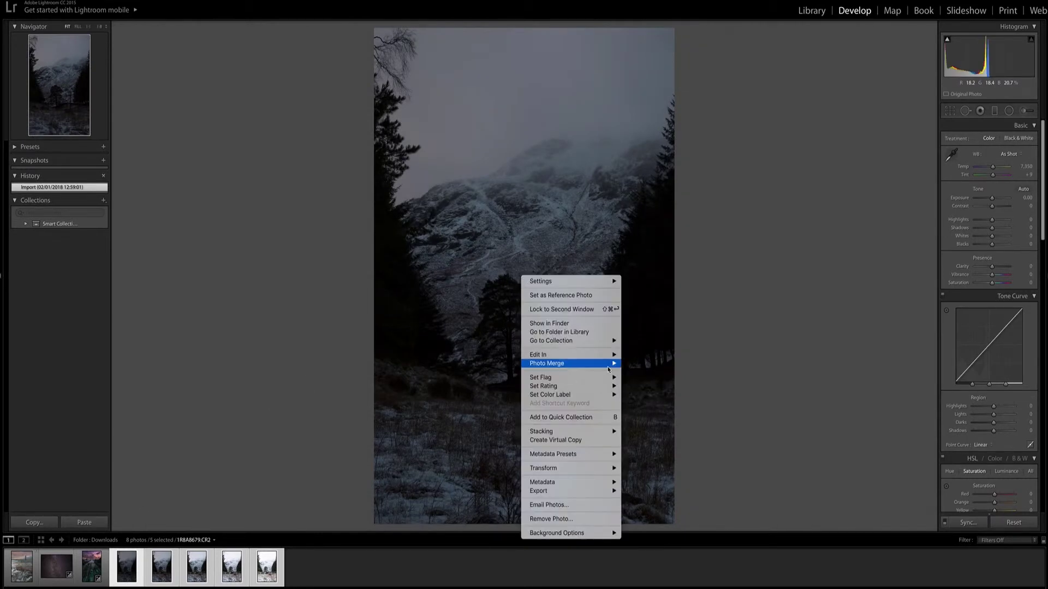
pyautogui.moveTo(546, 362)
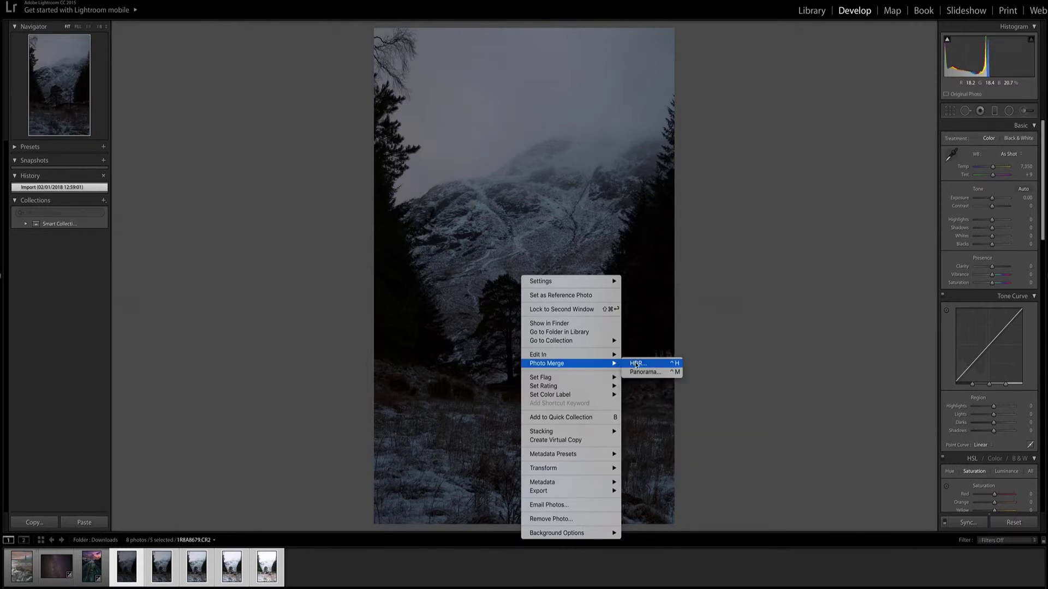
# Preview an HDR merge of the five exposures with Auto Align, Auto Tone and Low deghosting
pyautogui.click(636, 365)
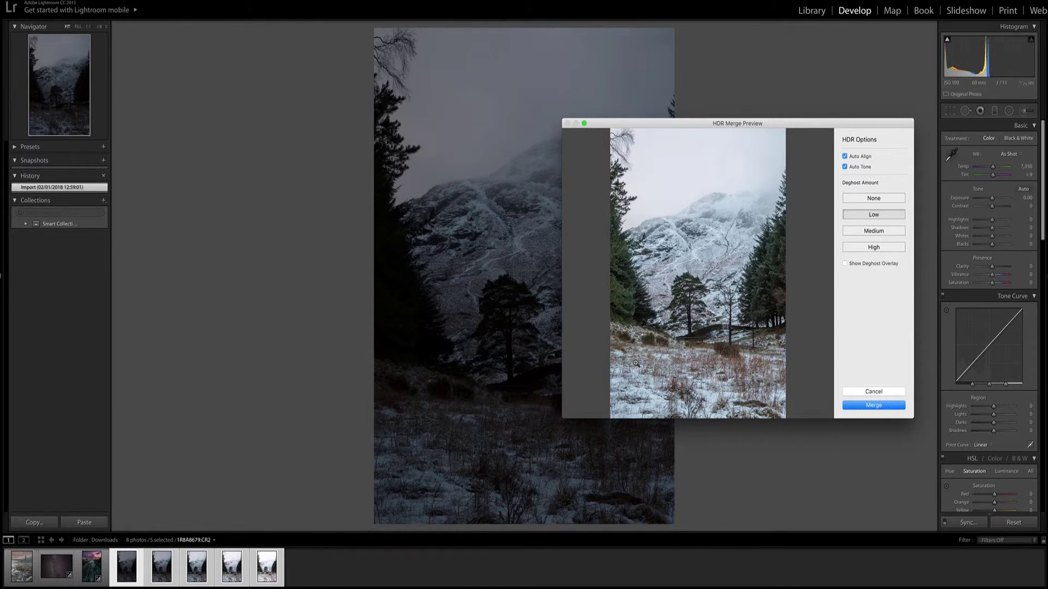
# Merge into 1R8A8679-HDR.dng and select the new DNG in the filmstrip
pyautogui.click(868, 406)
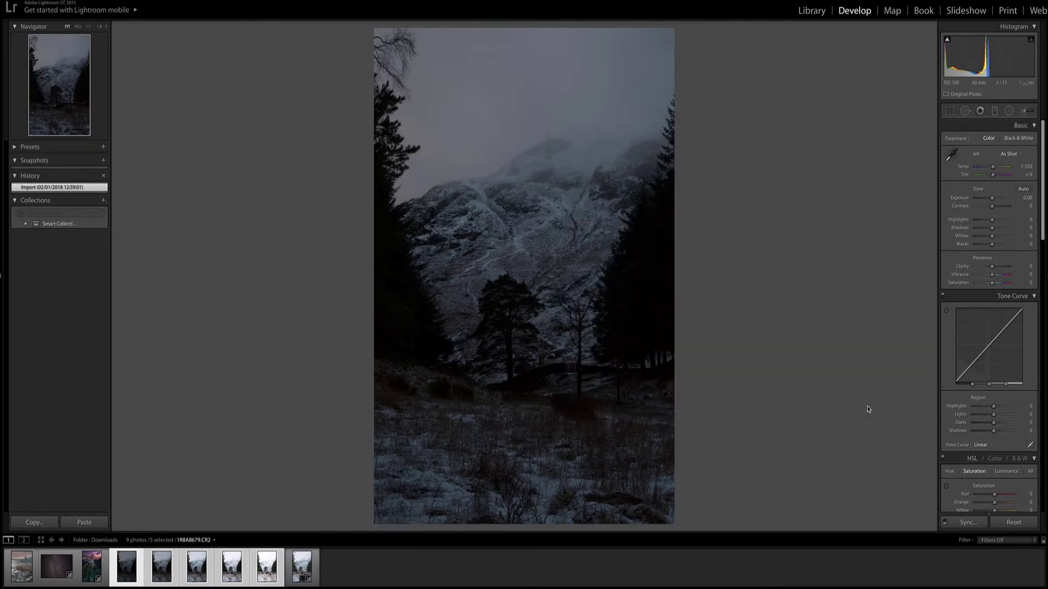
pyautogui.click(304, 563)
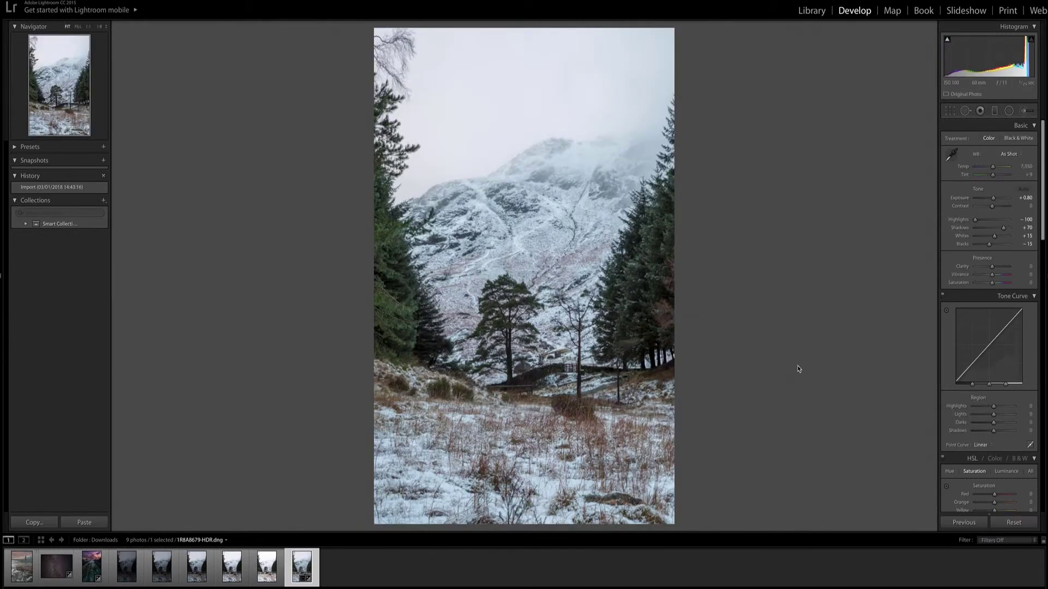